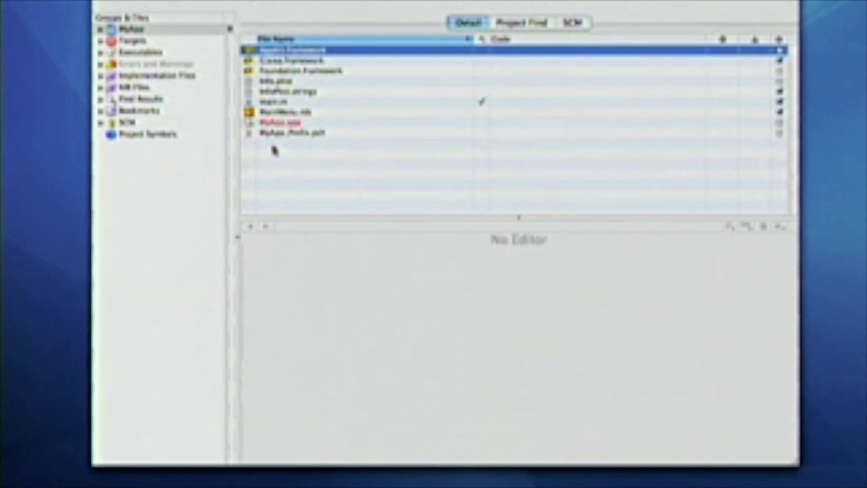
# Show the source of main.m and enlarge the editor area to fit the whole file.
pyautogui.click(284, 102)
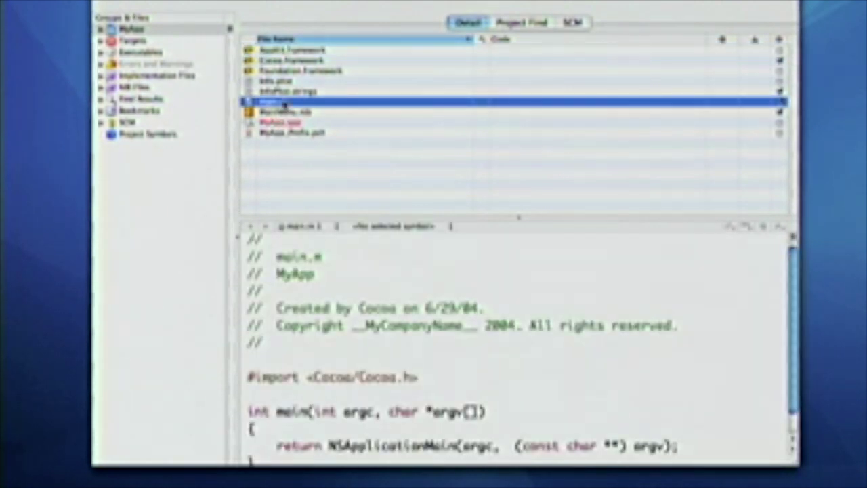
pyautogui.moveTo(470, 219); pyautogui.dragTo(470, 154)
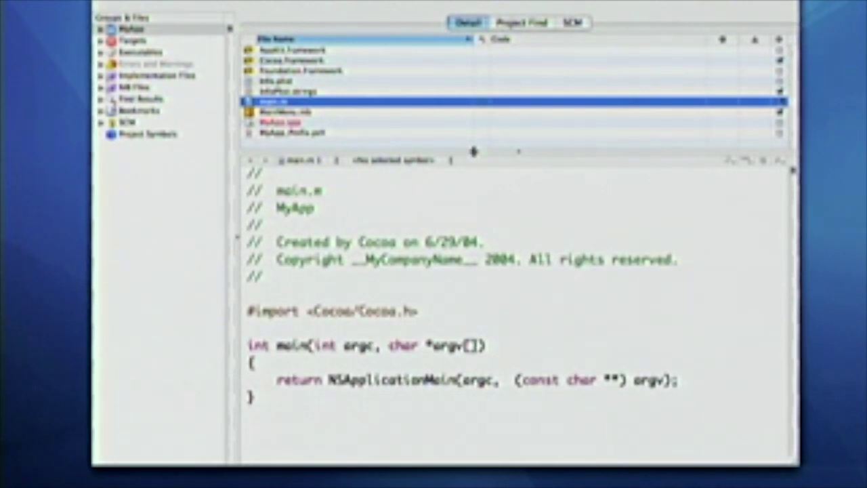
# Open MainMenu.nib in Interface Builder.
pyautogui.click(292, 112)
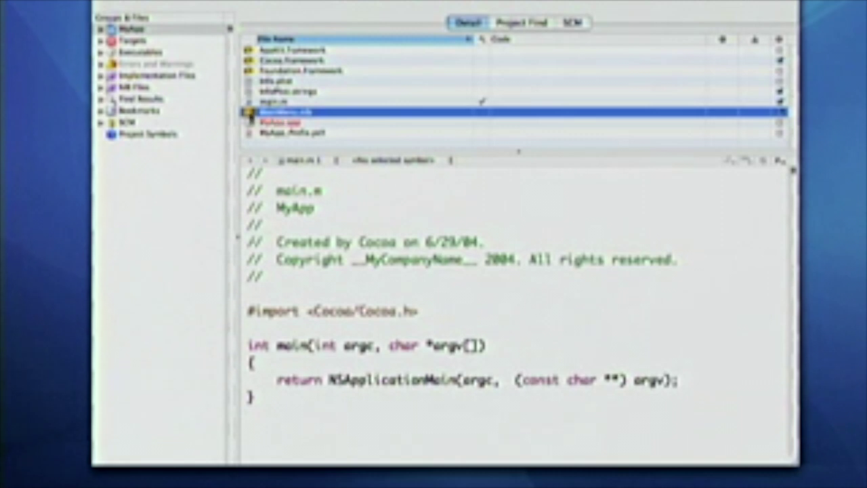
pyautogui.doubleClick(250, 114)
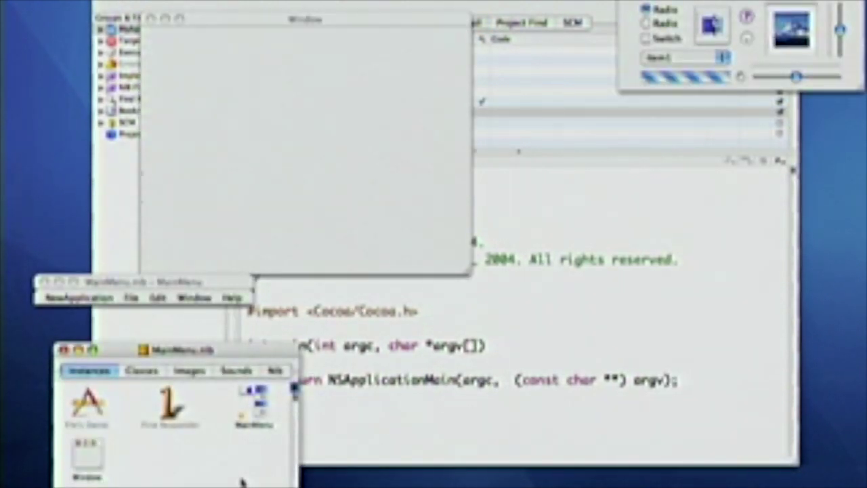
# Hide the other applications and rearrange the main window, the menu bar window and the MainMenu.nib instances window.
pyautogui.press('super+alt+h')
pyautogui.moveTo(356, 19); pyautogui.dragTo(319, 0)
pyautogui.moveTo(189, 282); pyautogui.dragTo(184, 272)
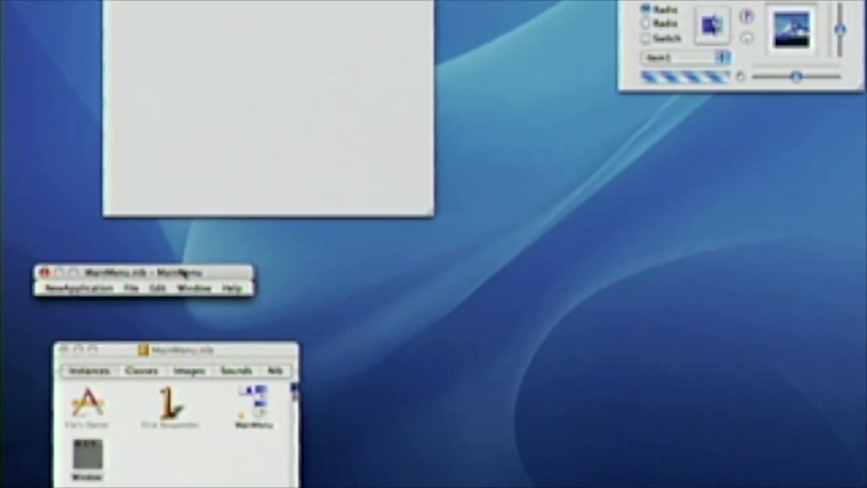
pyautogui.moveTo(189, 354); pyautogui.dragTo(161, 360)
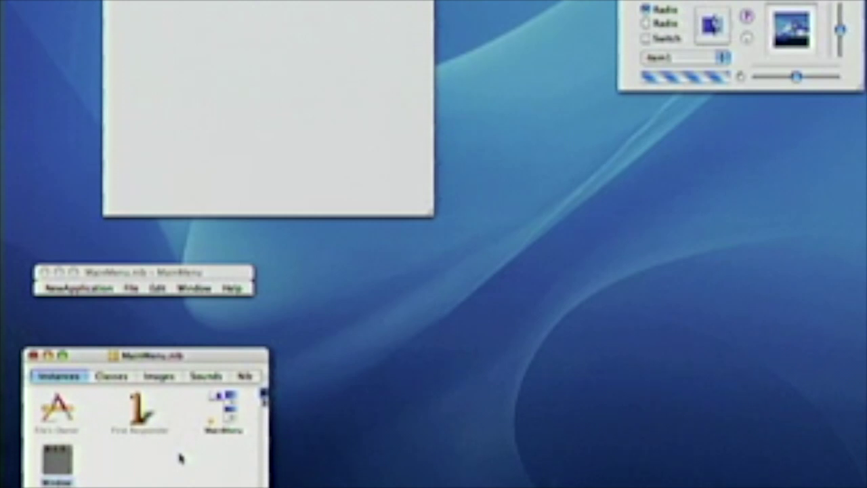
# Add a text view from the text palette that fills the application window up to its margin guides.
pyautogui.moveTo(738, 2); pyautogui.dragTo(720, 3)
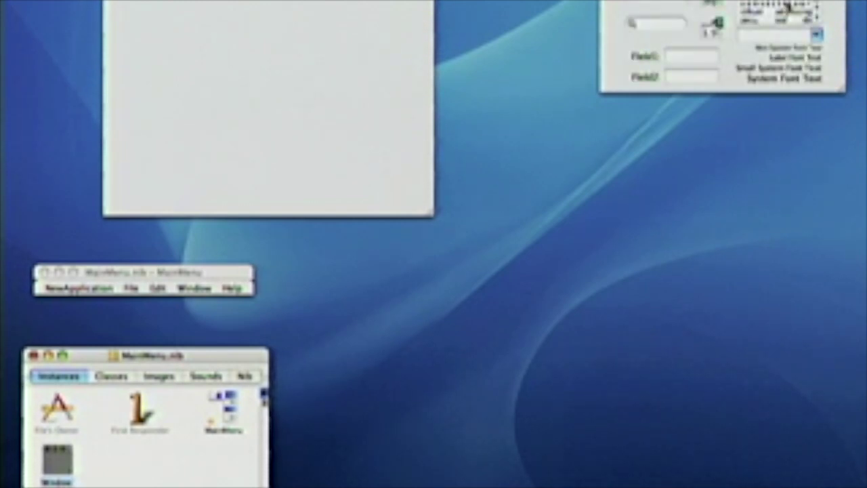
pyautogui.moveTo(787, 7); pyautogui.dragTo(418, 201)
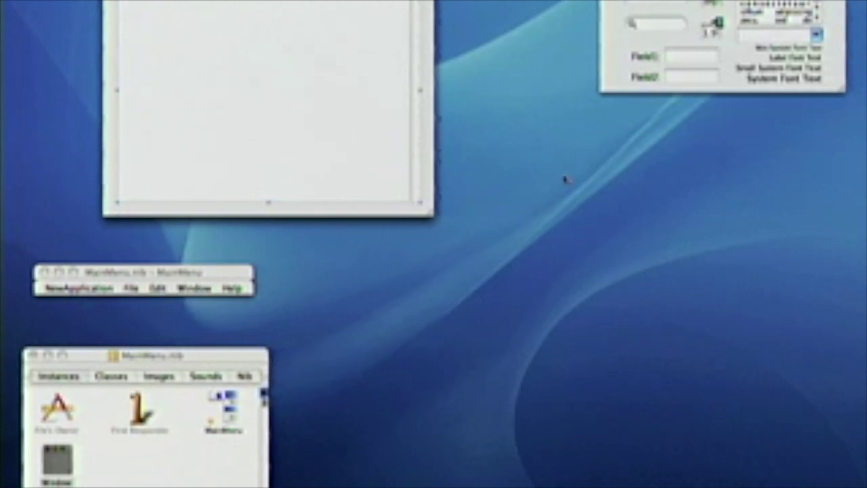
# Show the text view's attributes in the inspector and turn on Undo allowed.
pyautogui.press('super+shift+i')
pyautogui.moveTo(750, 113); pyautogui.dragTo(727, 121)
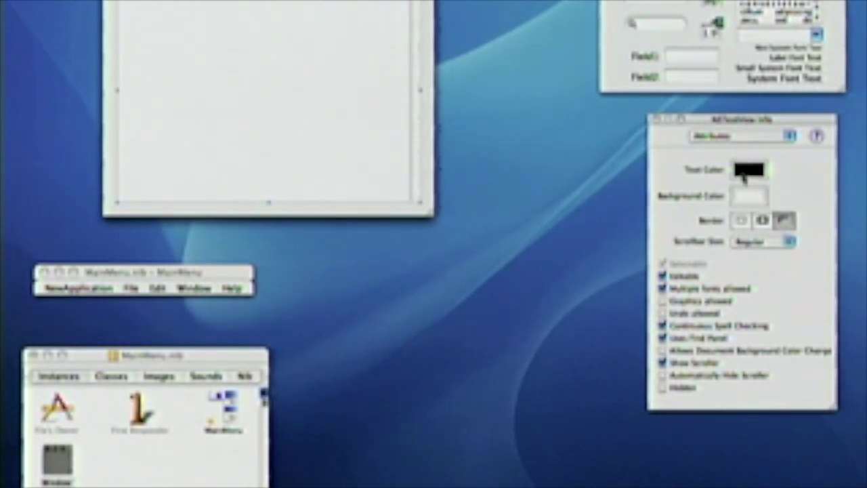
pyautogui.click(784, 221)
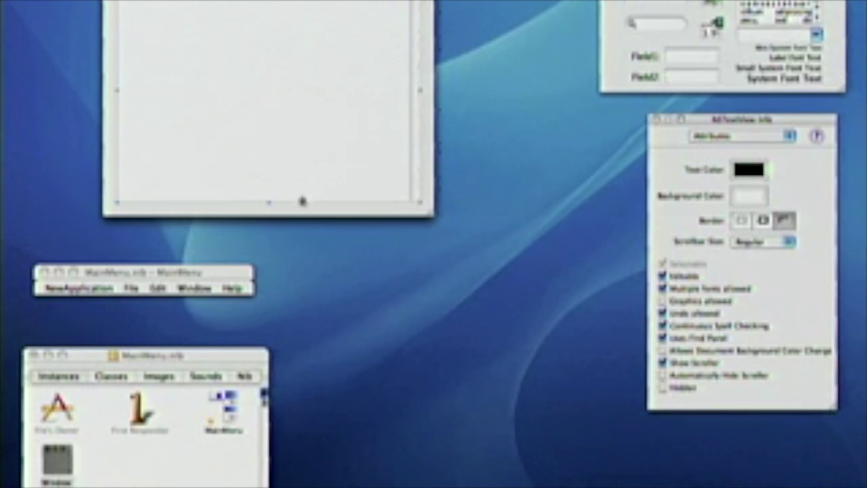
# Shorten the text view from below and place a horizontal slider under its lower-left corner.
pyautogui.moveTo(269, 203); pyautogui.dragTo(269, 188)
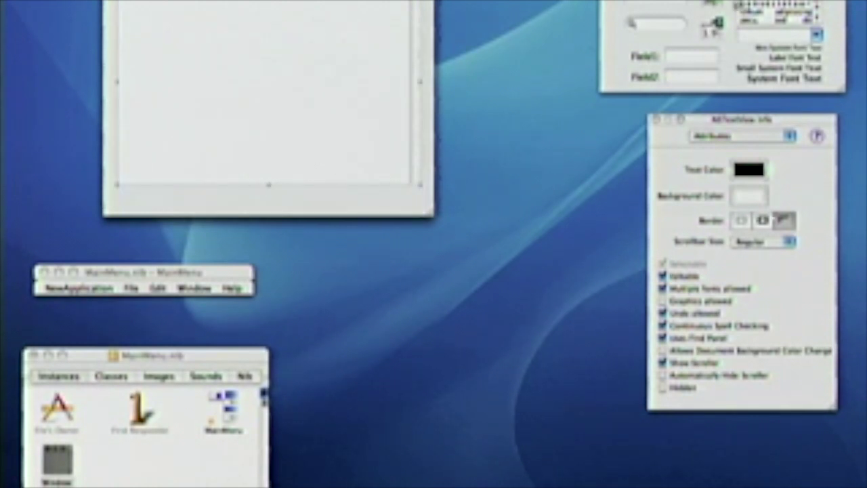
pyautogui.click(711, 4)
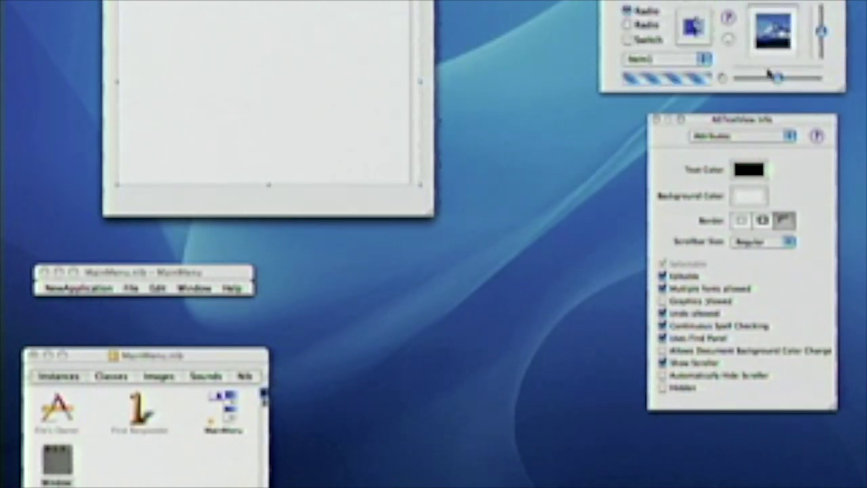
pyautogui.moveTo(777, 77); pyautogui.dragTo(161, 205)
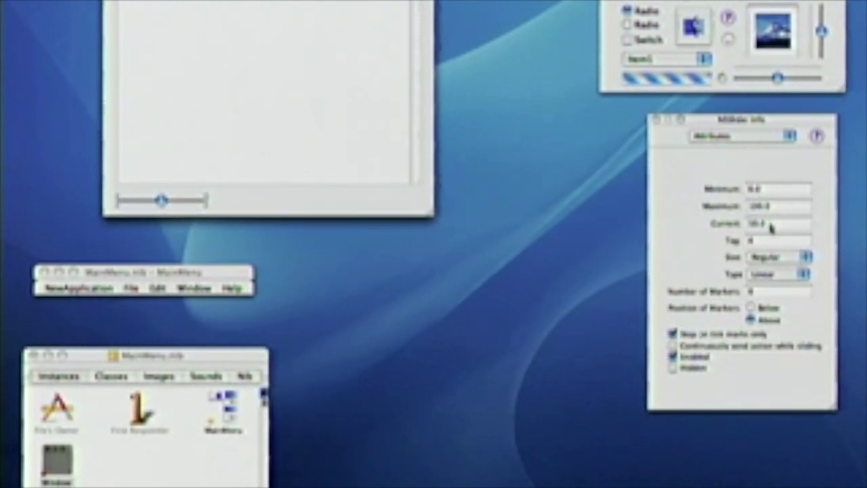
# Set the text view's autosizing so that it stretches both vertically and horizontally with the window.
pyautogui.click(333, 124)
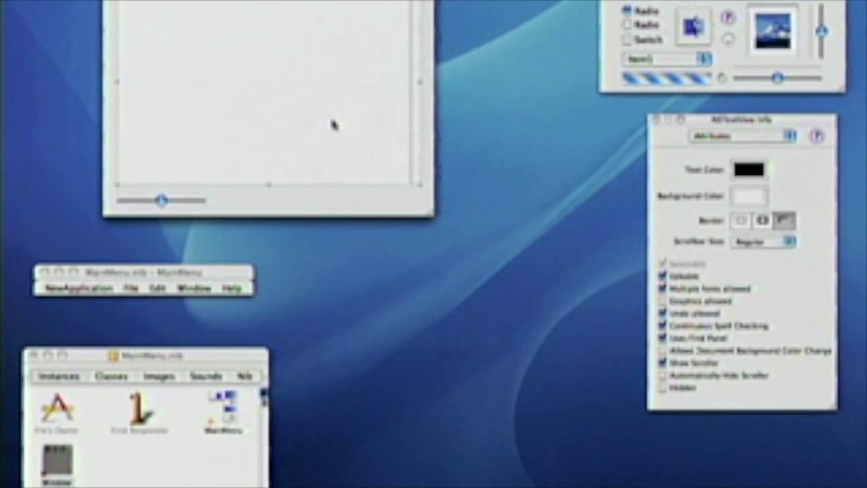
pyautogui.click(733, 137)
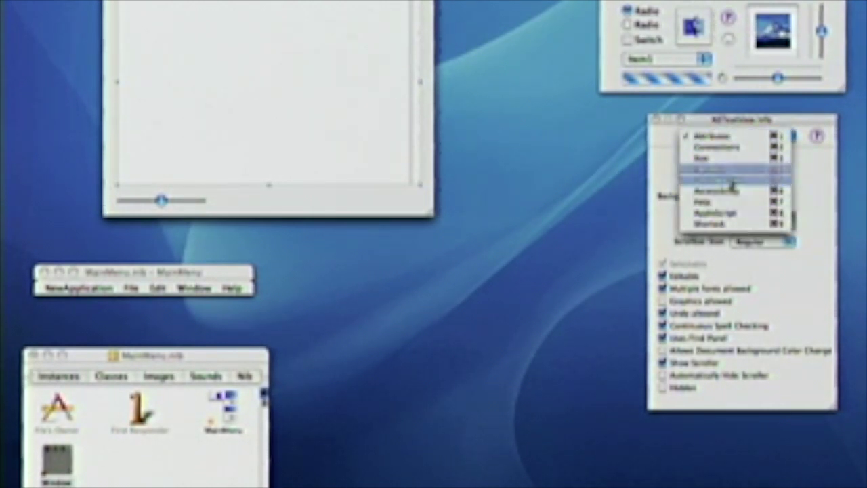
pyautogui.click(742, 152)
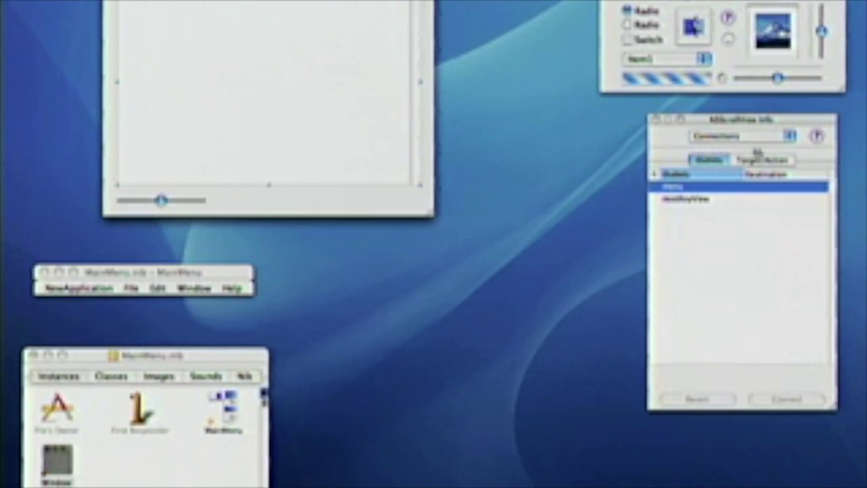
pyautogui.click(742, 138)
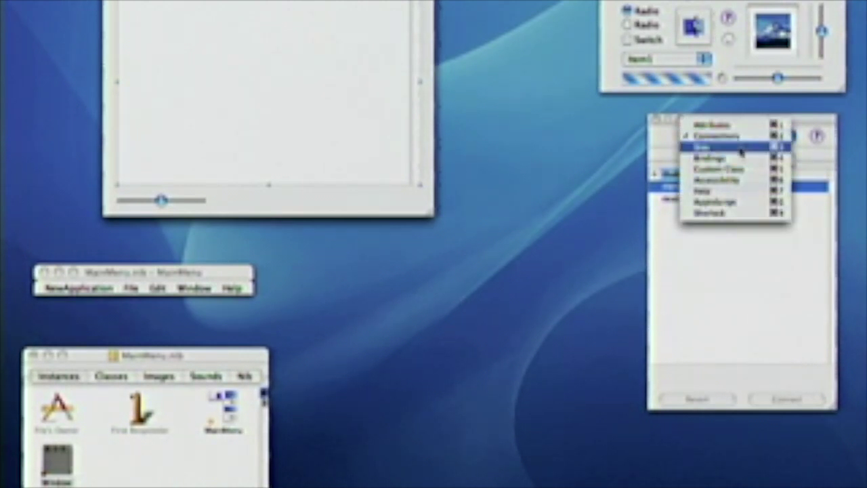
pyautogui.click(741, 147)
pyautogui.click(742, 318)
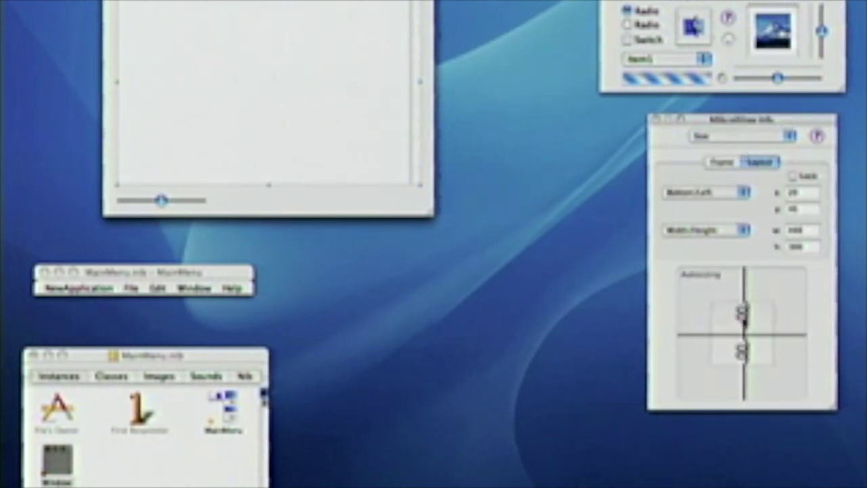
pyautogui.click(761, 334)
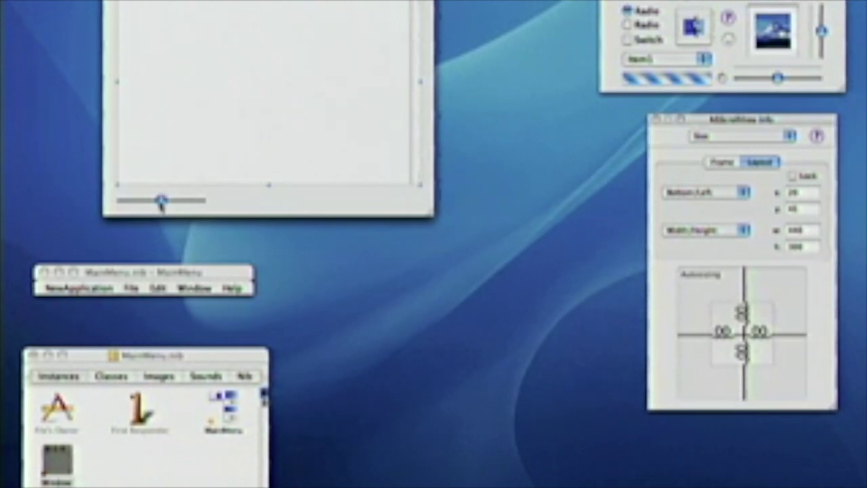
# Add a push button in the window's lower-right corner, in line with the slider.
pyautogui.click(195, 204)
pyautogui.moveTo(613, 5); pyautogui.dragTo(392, 205)
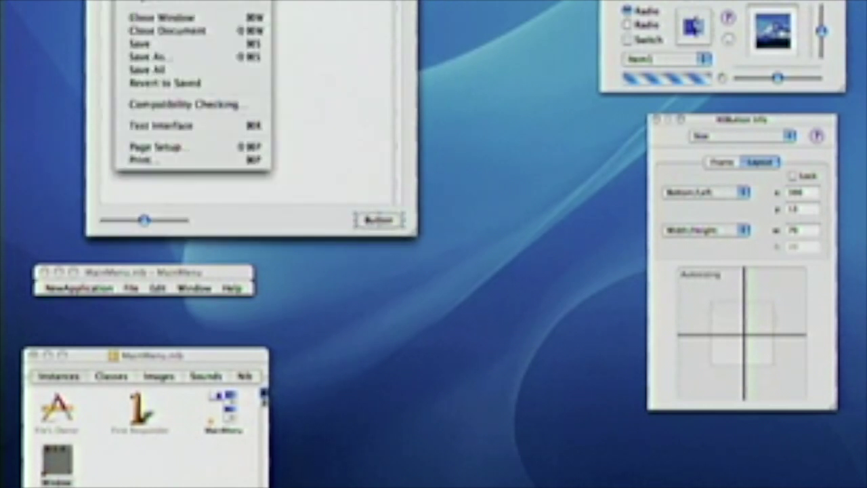
# Run Test Interface and try out the slider and the button.
pyautogui.click(161, 126)
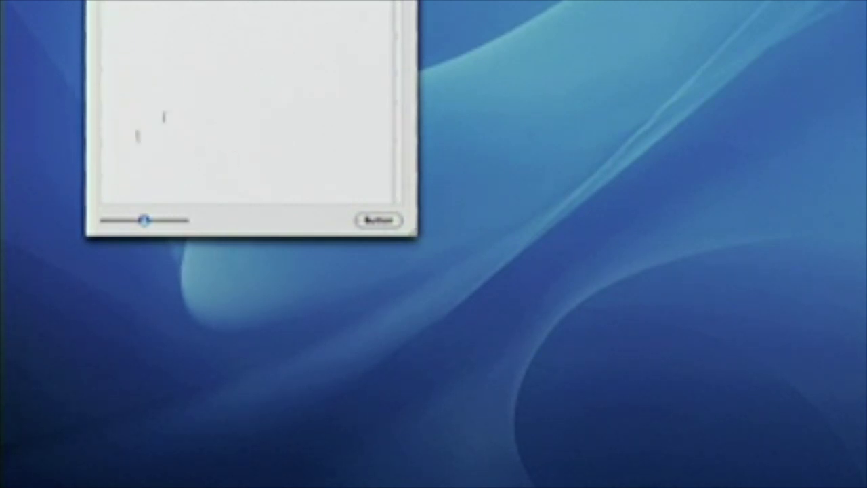
pyautogui.moveTo(145, 222)
pyautogui.mouseDown()
pyautogui.moveTo(107, 222)
pyautogui.moveTo(159, 222)
pyautogui.mouseUp()
pyautogui.click(378, 222)
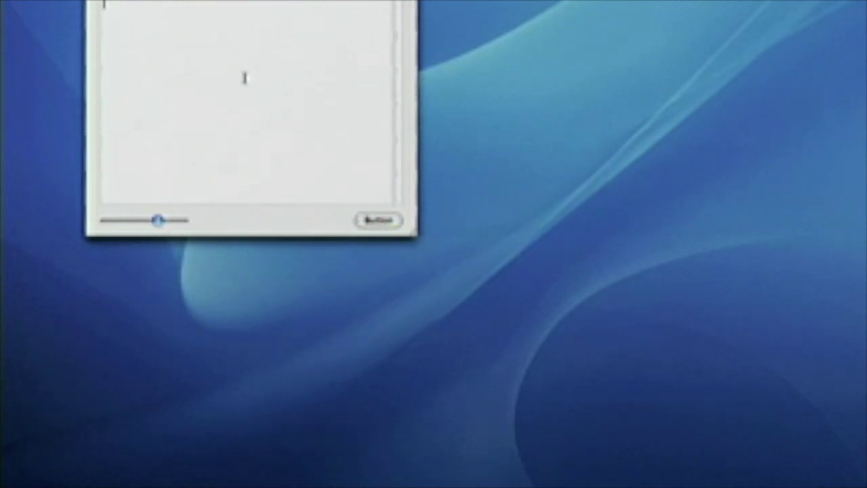
# Enter "Hello World" in the test window's text view, try a much larger font size on it and undo that change.
pyautogui.moveTo(147, 4); pyautogui.dragTo(103, 4)
pyautogui.press('super+t')
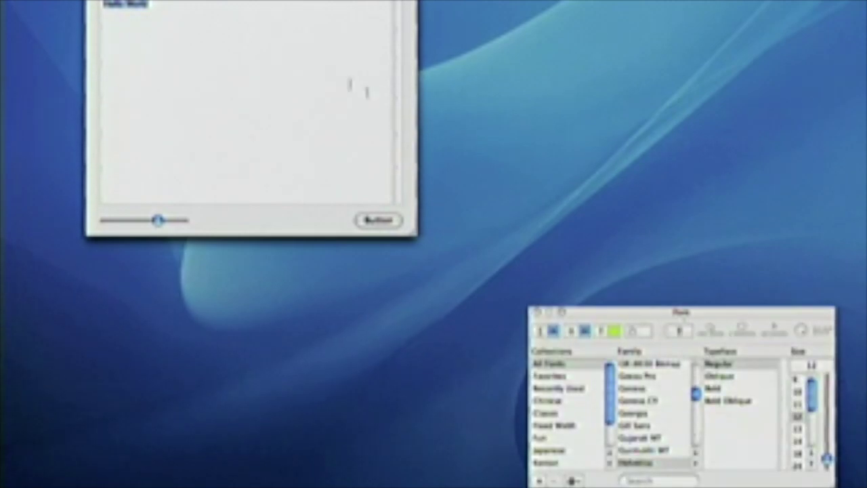
pyautogui.moveTo(685, 313); pyautogui.dragTo(671, 72)
pyautogui.moveTo(816, 220); pyautogui.dragTo(816, 156)
pyautogui.click(325, 120)
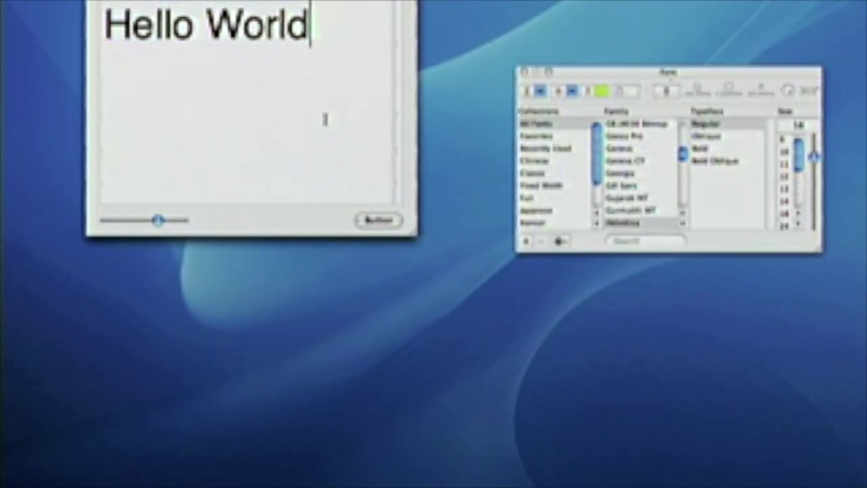
pyautogui.press('super+z')
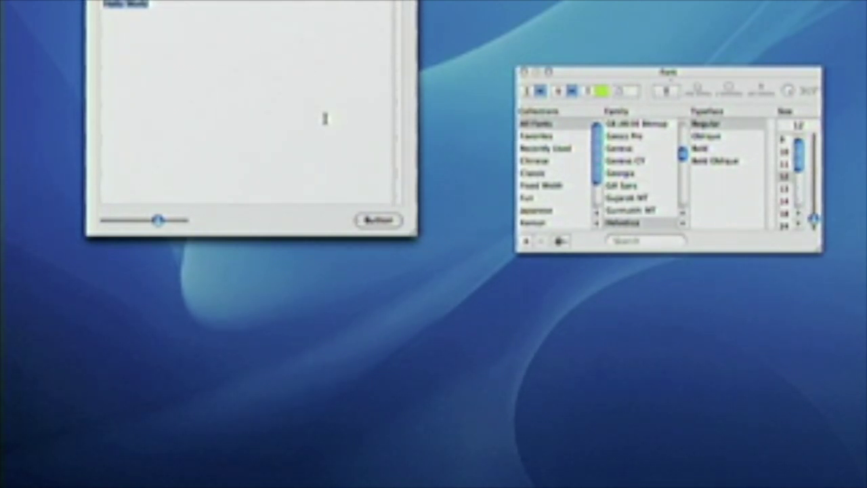
# Resize the test window larger and smaller to check its layout, and quit the interface test.
pyautogui.moveTo(415, 233); pyautogui.dragTo(489, 382)
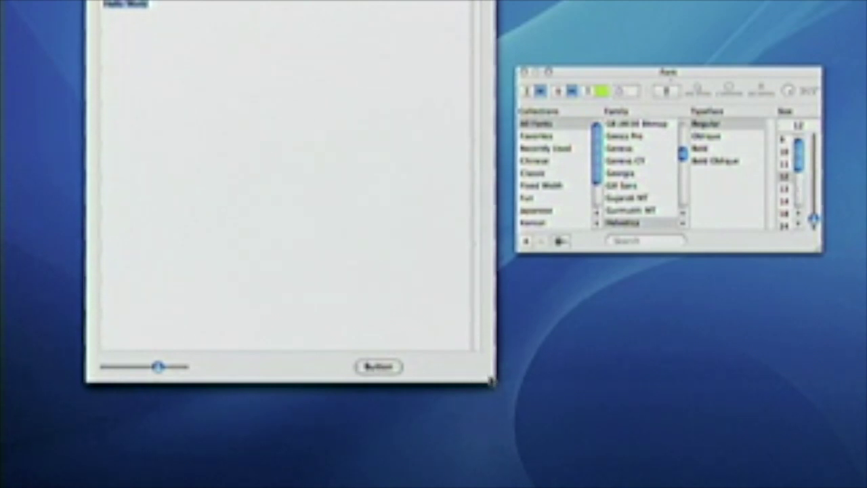
pyautogui.moveTo(490, 381); pyautogui.dragTo(441, 276)
pyautogui.press('super+q')
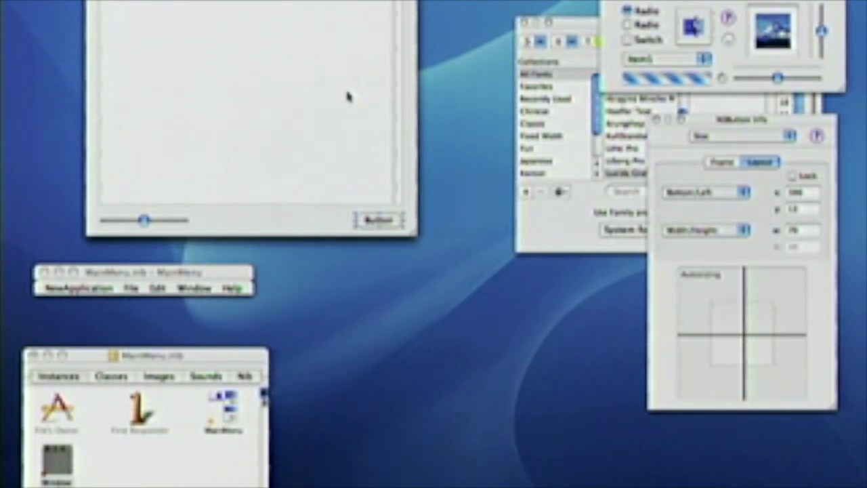
pyautogui.moveTo(356, 6); pyautogui.dragTo(360, 1)
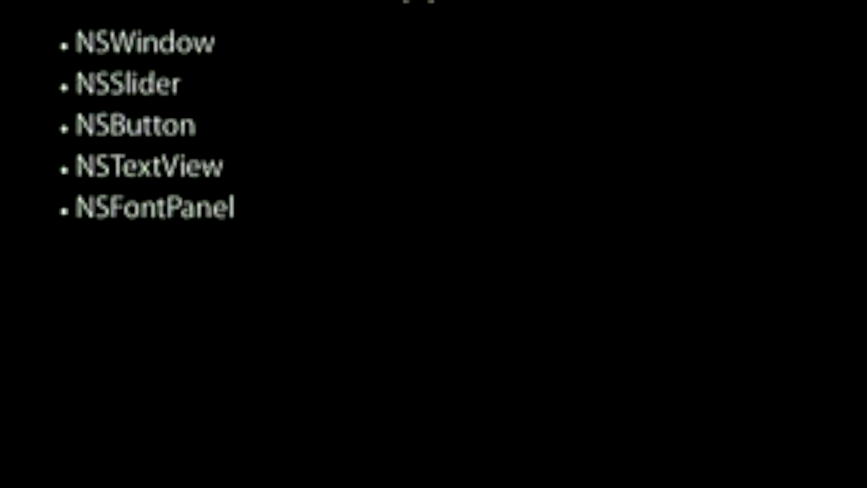
pyautogui.press('Right')
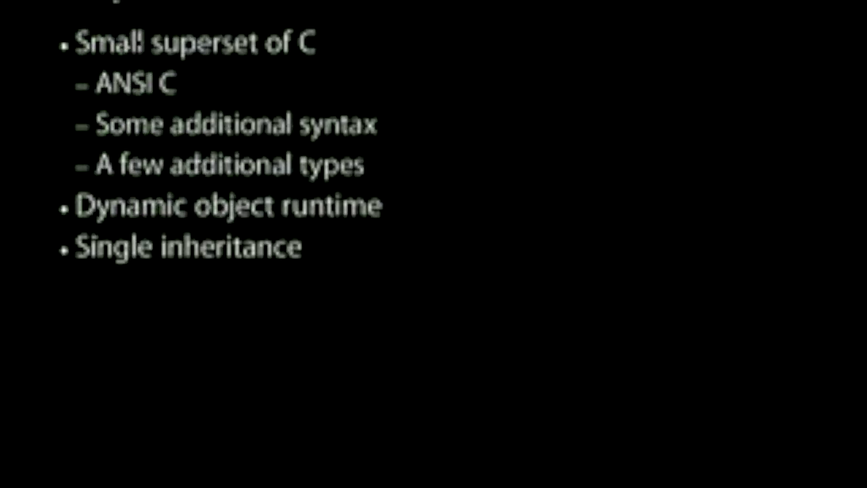